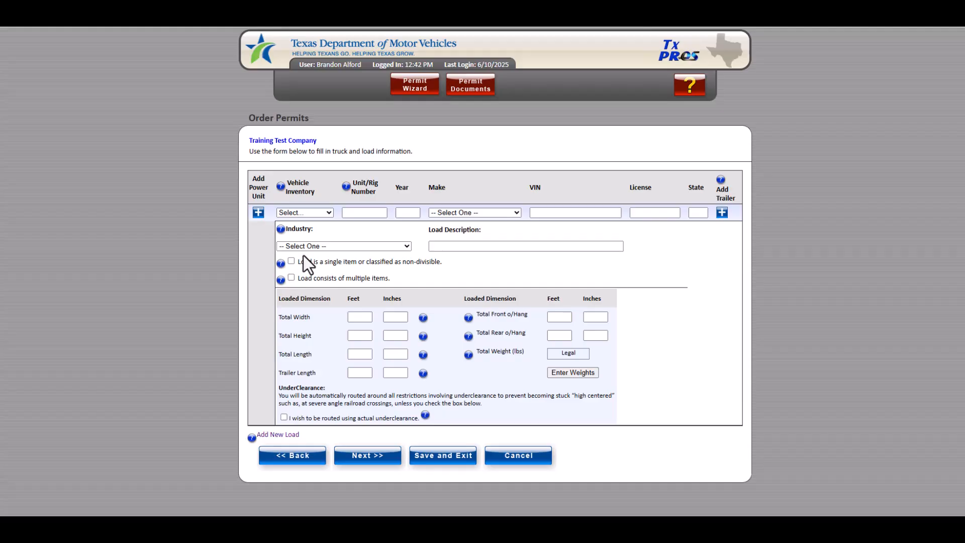
Step: Browse the saved vehicle inventory list for the power unit without selecting a vehicle
left_click(330, 213)
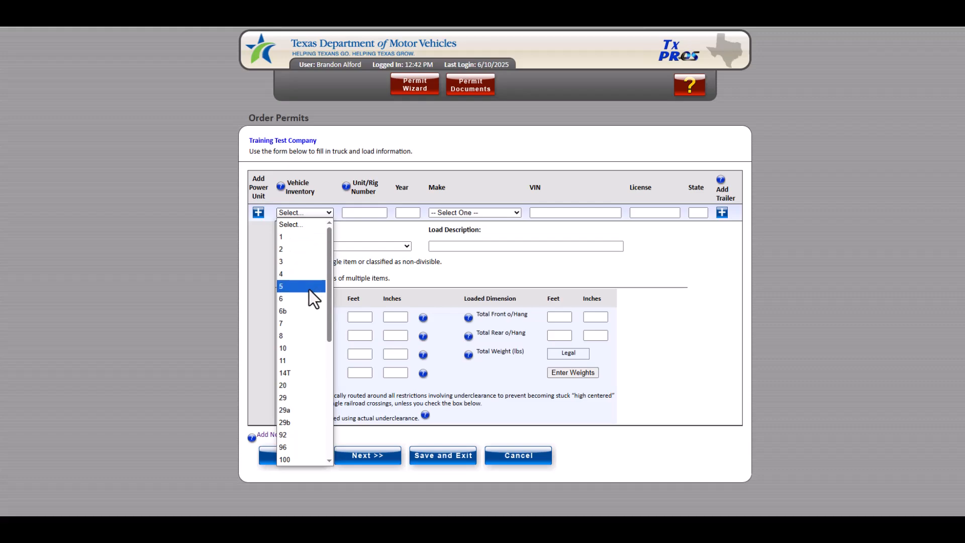
scroll(309, 289, "down", 3)
scroll(310, 289, "down", 3)
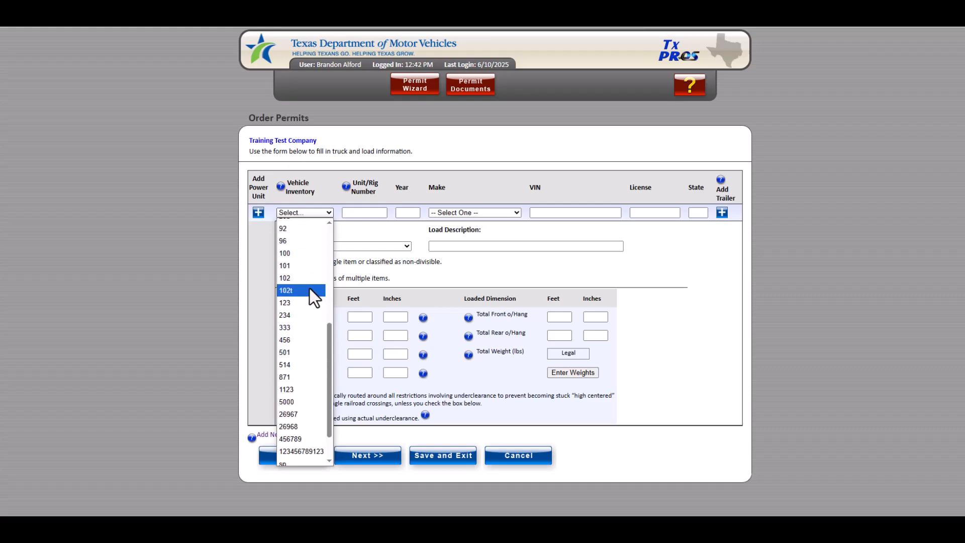
scroll(309, 290, "up", 6)
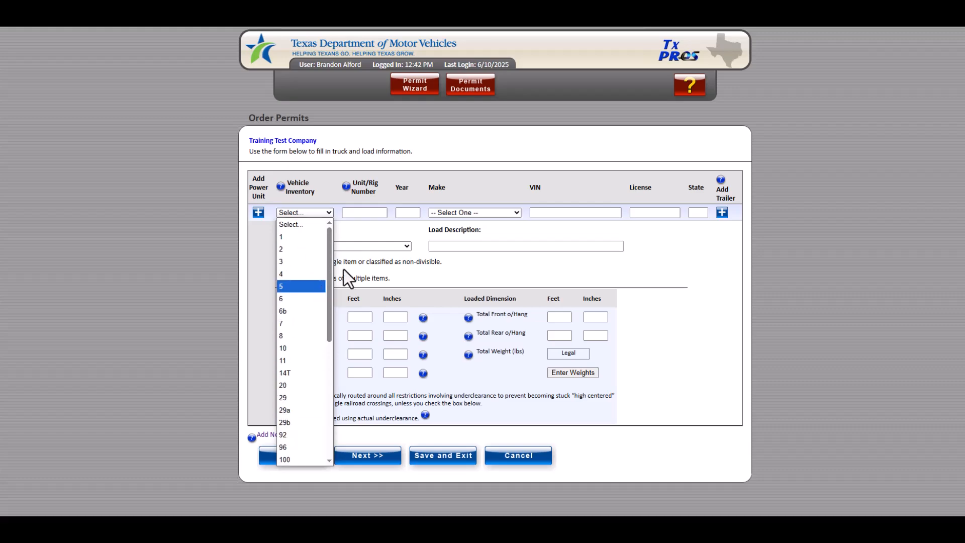
left_click(360, 212)
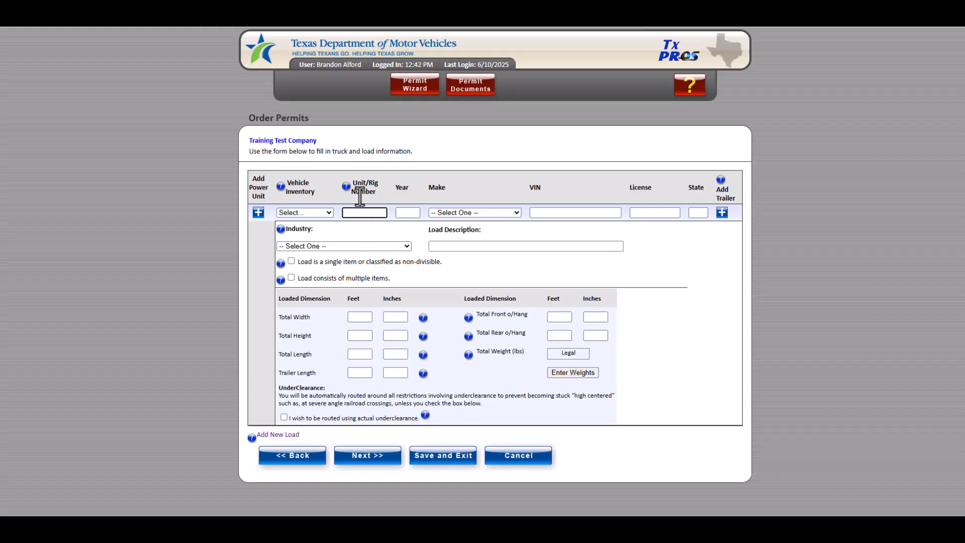
Step: Open the company management portal to view its vehicle assets, then return to the permit order form
left_click(291, 141)
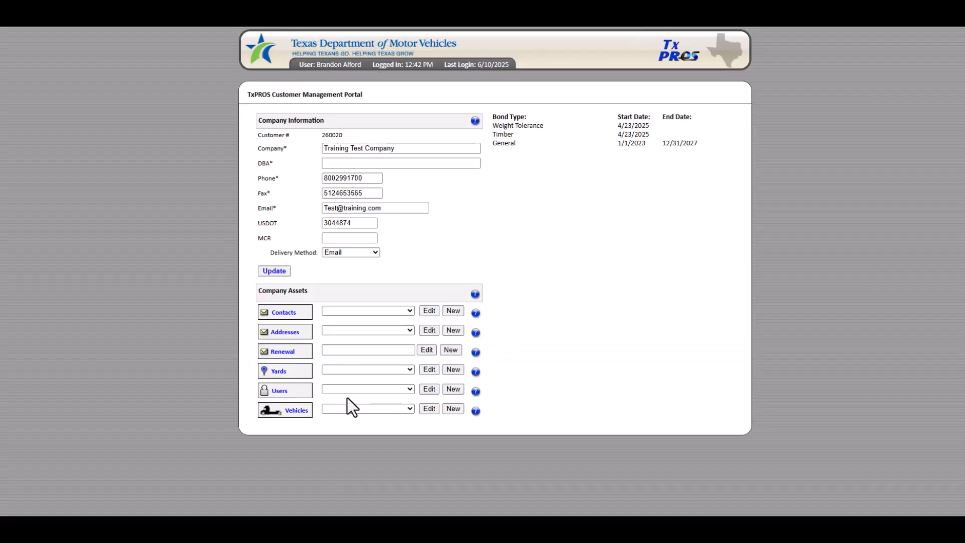
left_click(430, 409)
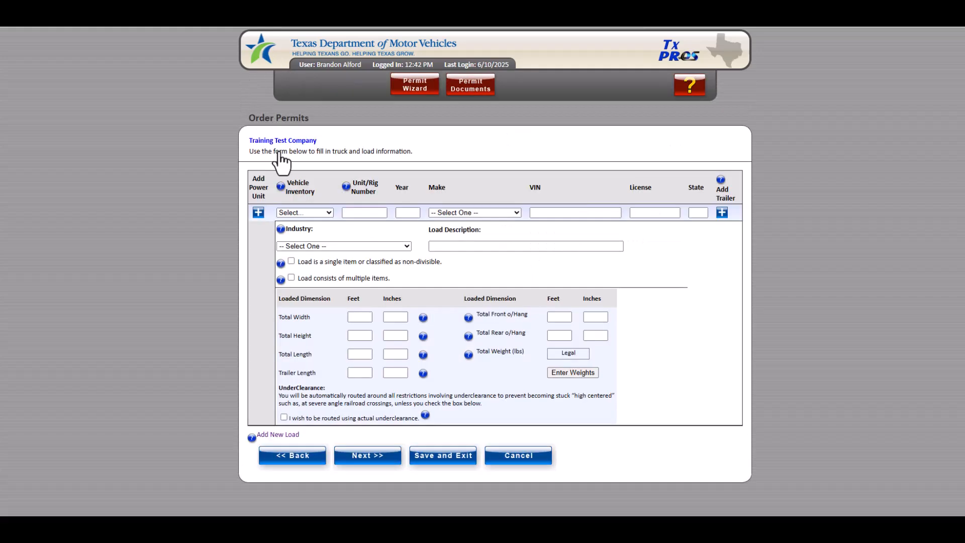
Step: Enter unit number 1313, year 2006 and make Peterbilt for the power unit
left_click(365, 213)
type("1313")
key("Tab")
type("2006")
key("Tab")
type("peterbilt")
key("Tab")
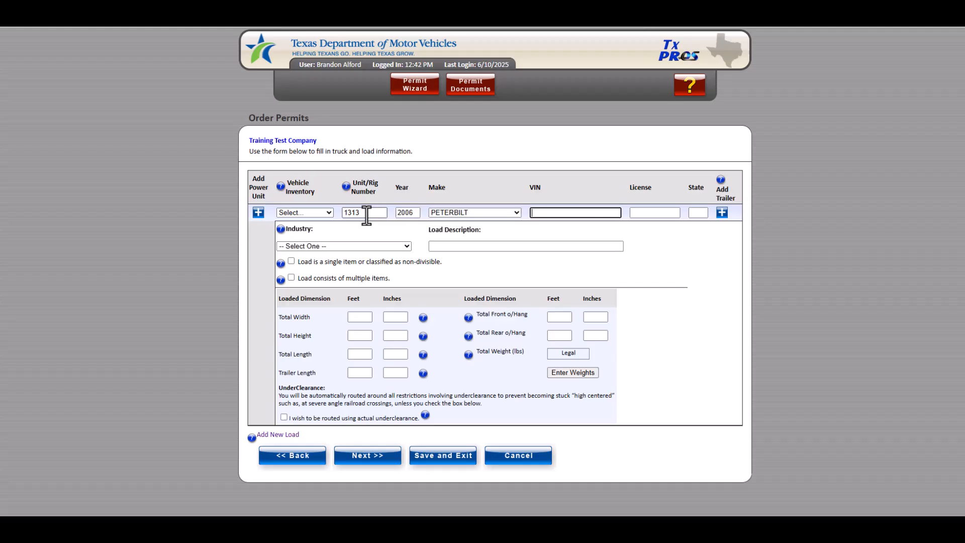
Step: Enter the power unit's VIN, licence plate number and state Tx
type("12345")
key("Tab")
type("6")
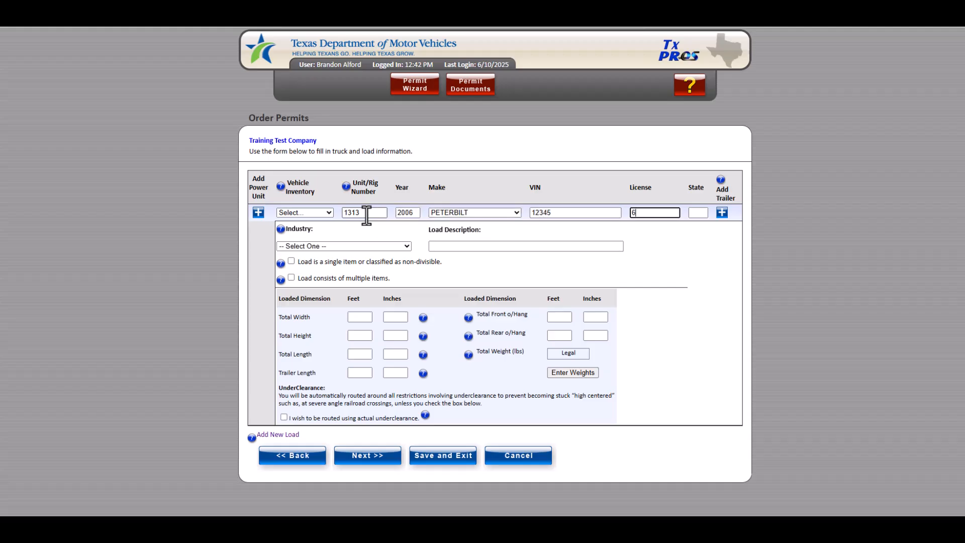
type("5326A")
left_click(699, 212)
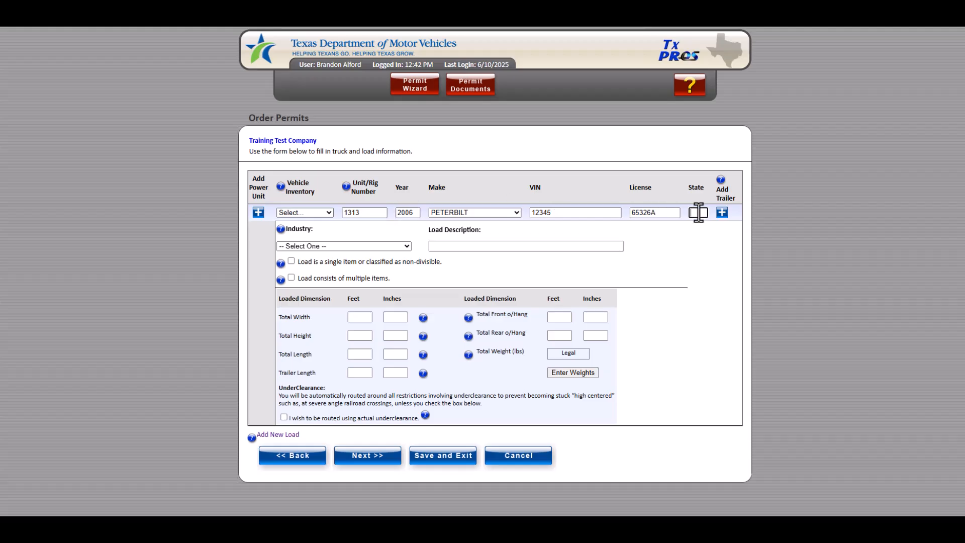
type("Tx")
left_click(801, 262)
Step: Add a trailer row and remove it again
left_click(722, 213)
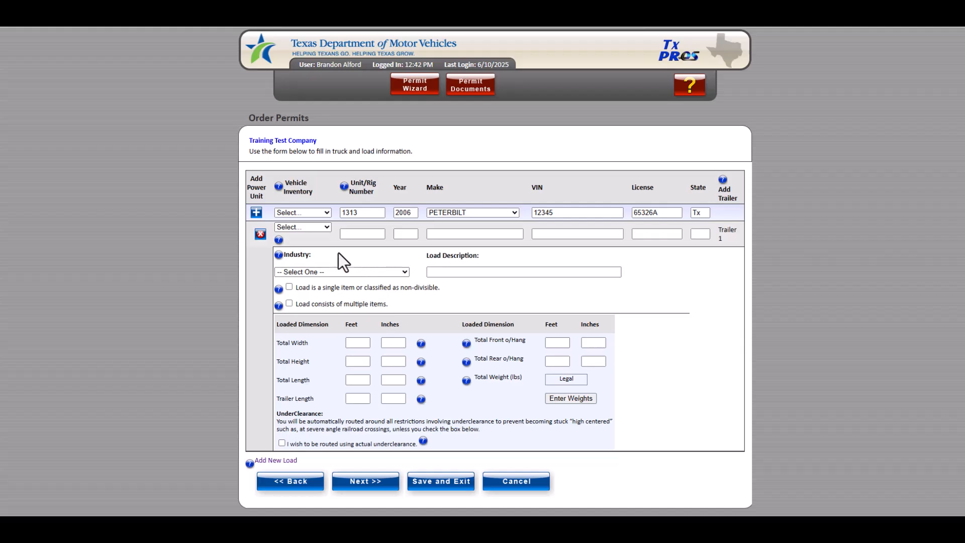
left_click(260, 234)
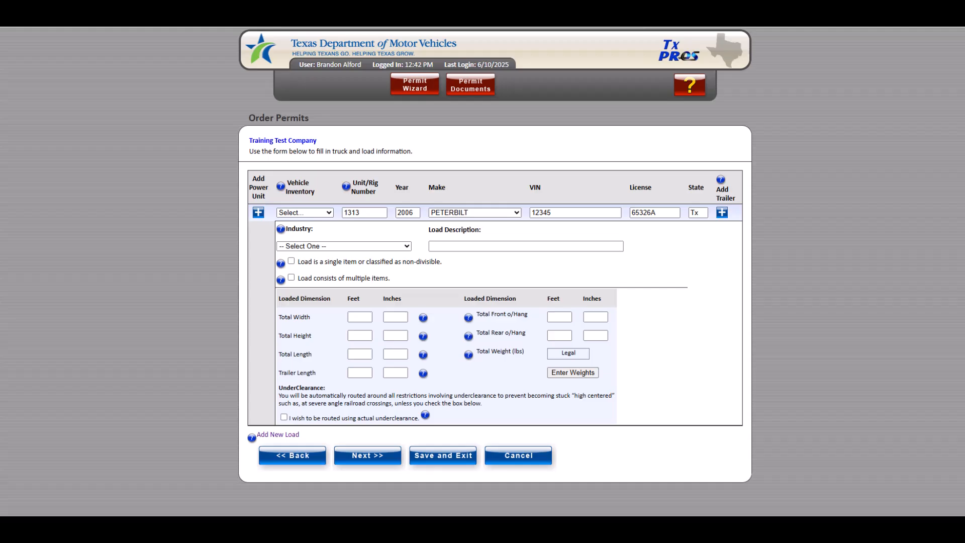
Step: Set the industry to General Construction and the load description to D8 Dozer
left_click(301, 247)
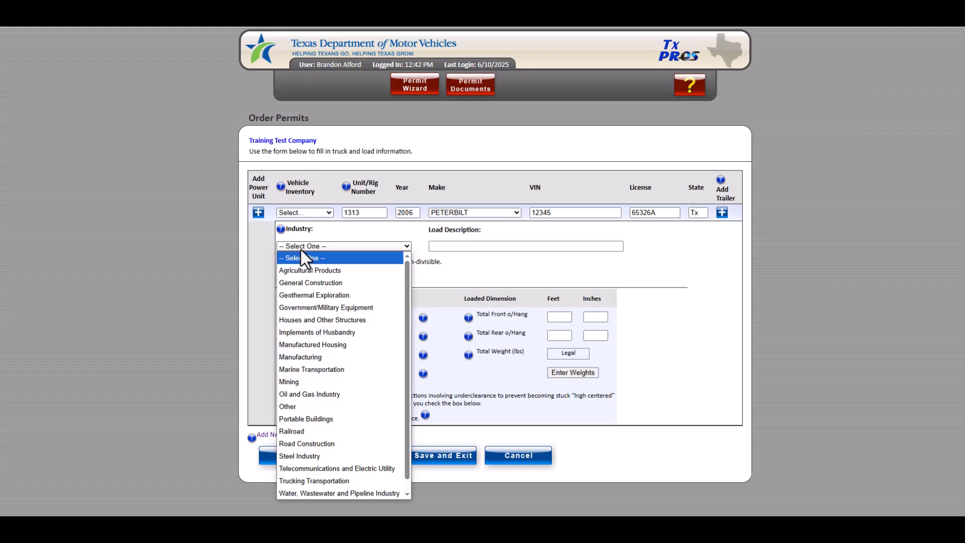
left_click(307, 282)
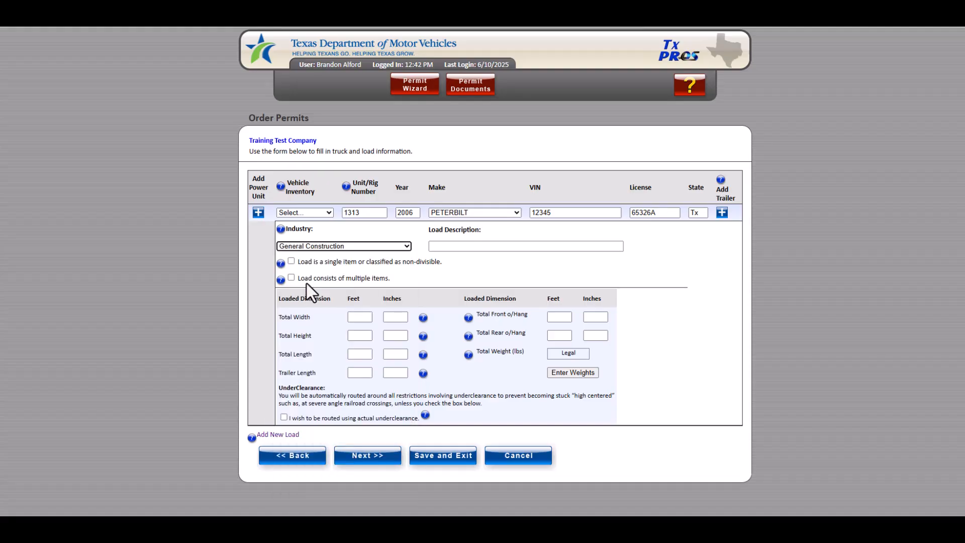
left_click(455, 249)
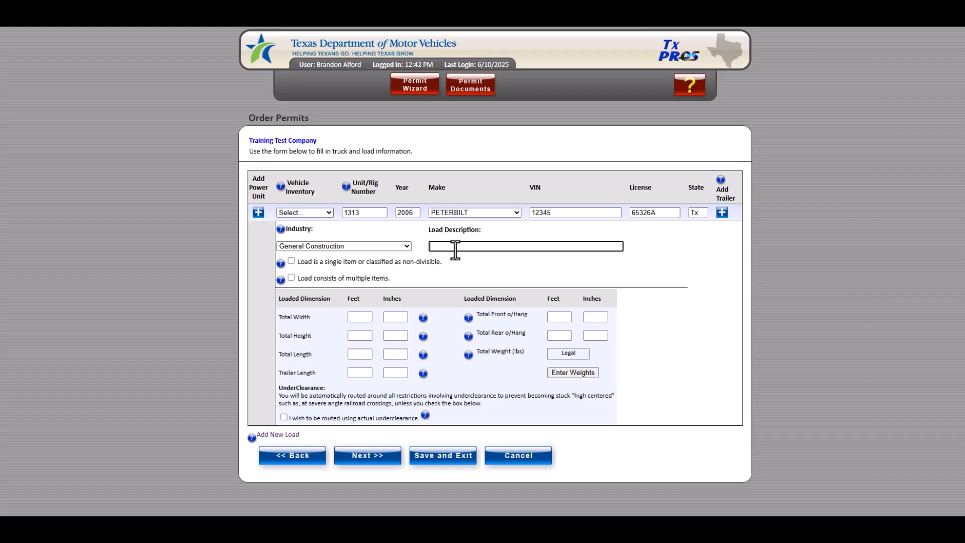
type("D8 Dozer")
Step: Try switching the load to multiple items stacked, accepting the axle-clearing prompt and closing the height notice
left_click(291, 262)
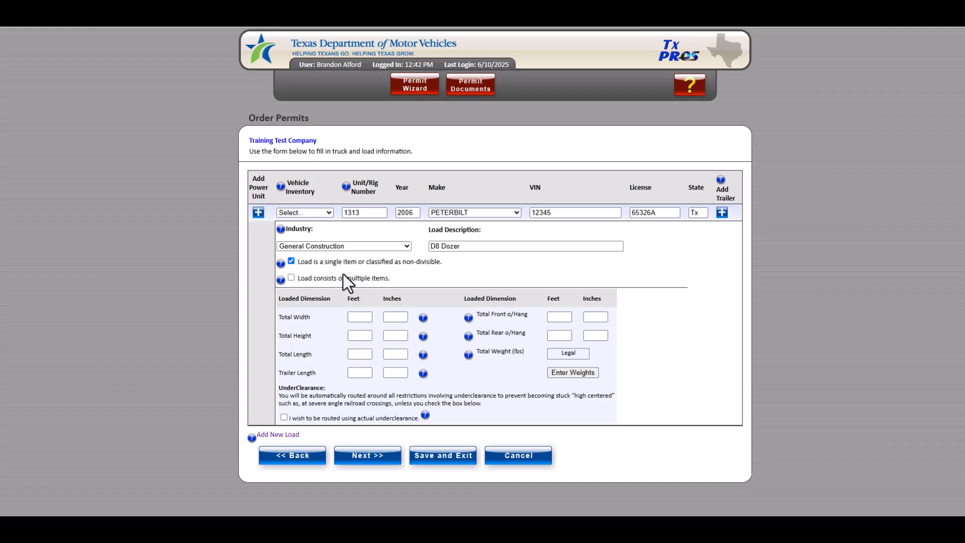
left_click(291, 278)
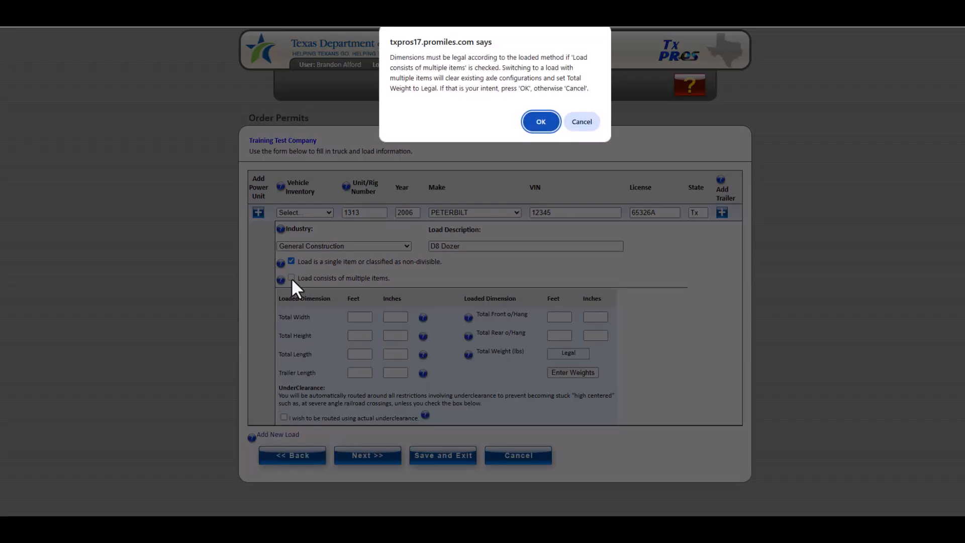
left_click(548, 121)
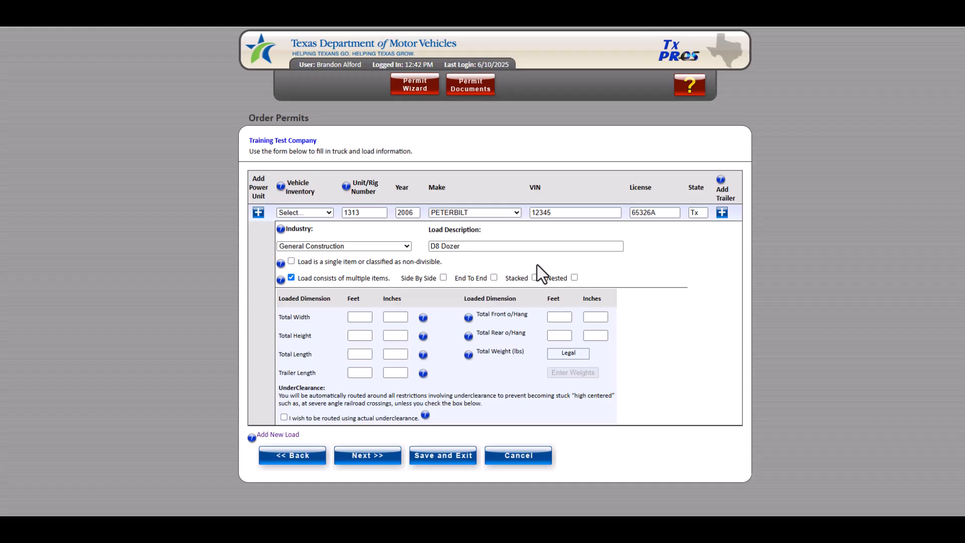
left_click(534, 278)
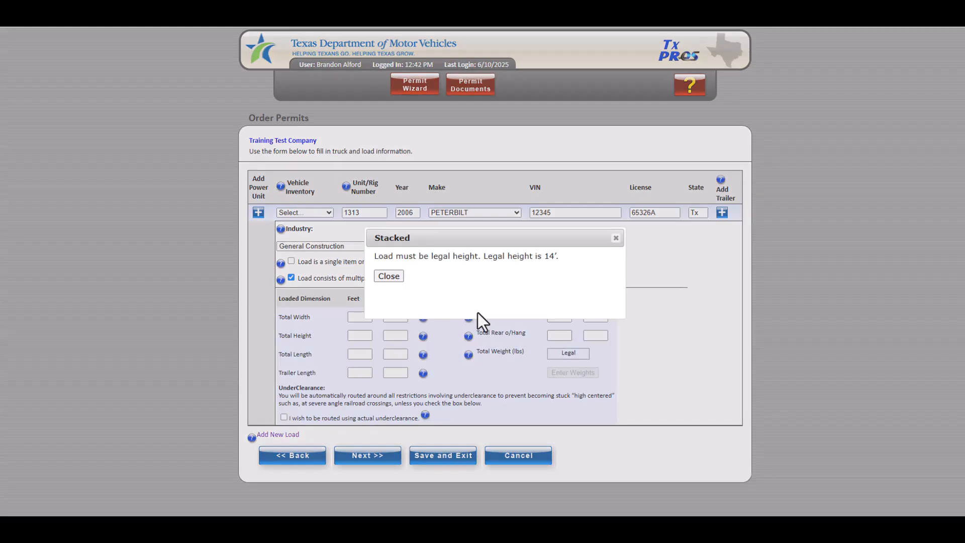
left_click(388, 276)
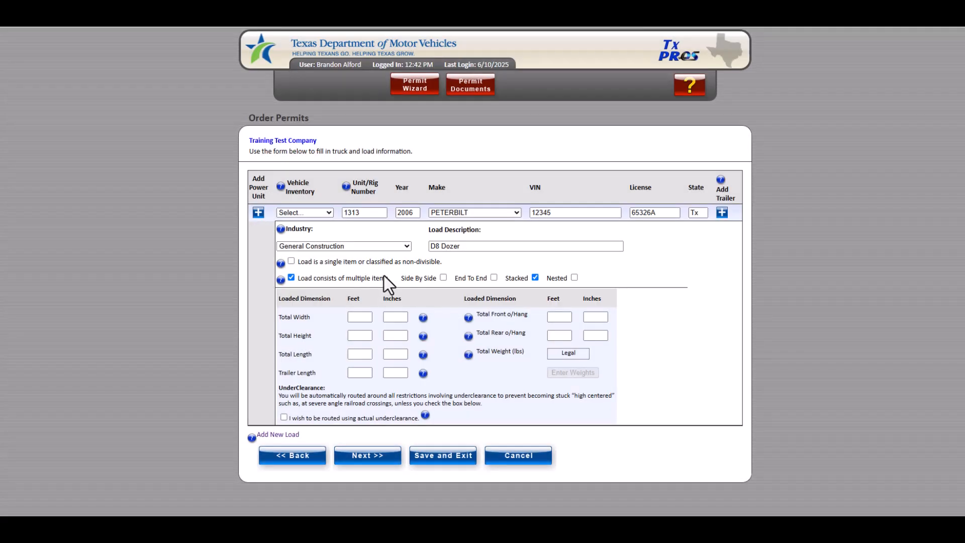
Step: Mark the load as a single non-divisible item and set width 12 ft, height 14 ft, length 80 ft and trailer length 53 ft
left_click(292, 261)
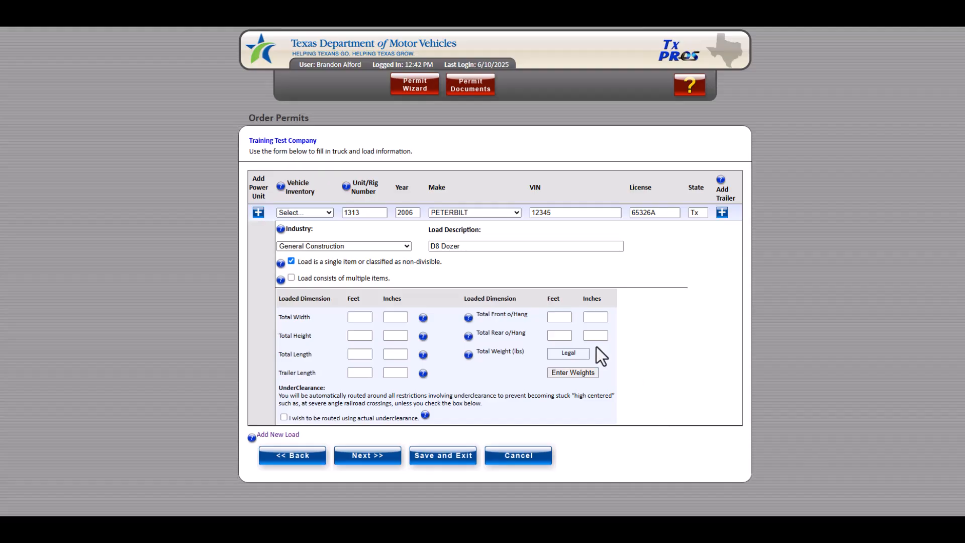
left_click(352, 317)
type("12")
key("Tab")
key("Tab")
key("Tab")
type("14")
key("Tab")
key("Tab")
key("Tab")
key("Tab")
type("80")
key("Tab")
key("Tab")
type("53")
Step: Set the total rear overhang to 3 ft
left_click(564, 319)
left_click(564, 336)
type("3")
Step: Open the axle weights entry, set 5 axles with spacings of 16, 4, 32 and 4 ft
left_click(577, 375)
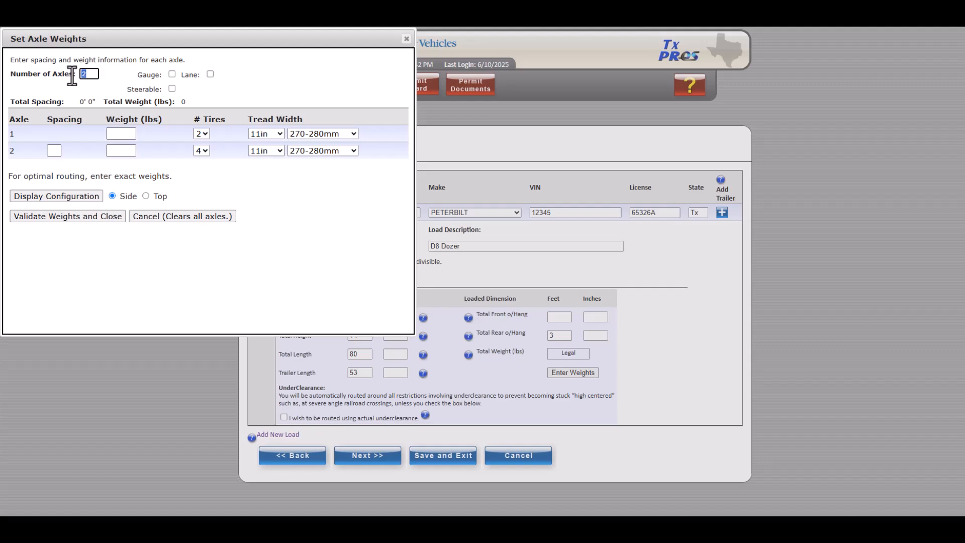
type("5")
key("Tab")
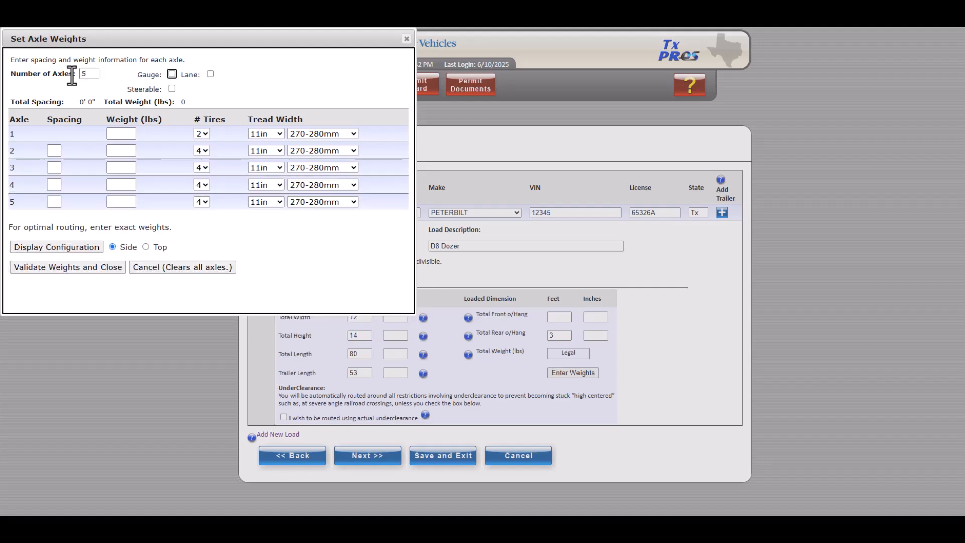
left_click(54, 151)
type("16")
key("Tab")
type("4")
key("Tab")
type("32")
key("Tab")
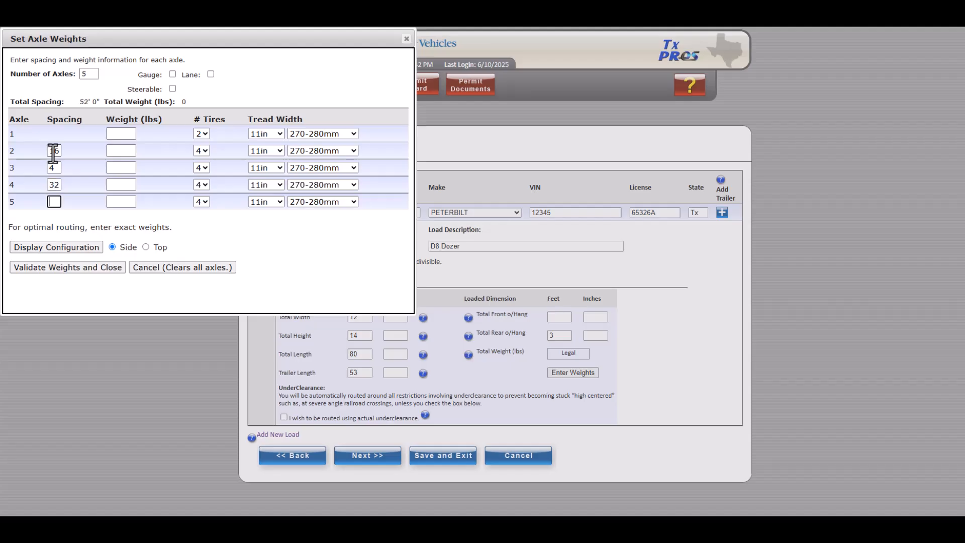
type("4")
key("Tab")
Step: Enter axle weights of 14000 lbs for axle 1 and 23000 lbs for axles 2 through 5
type("14000")
key("Tab")
type("2300")
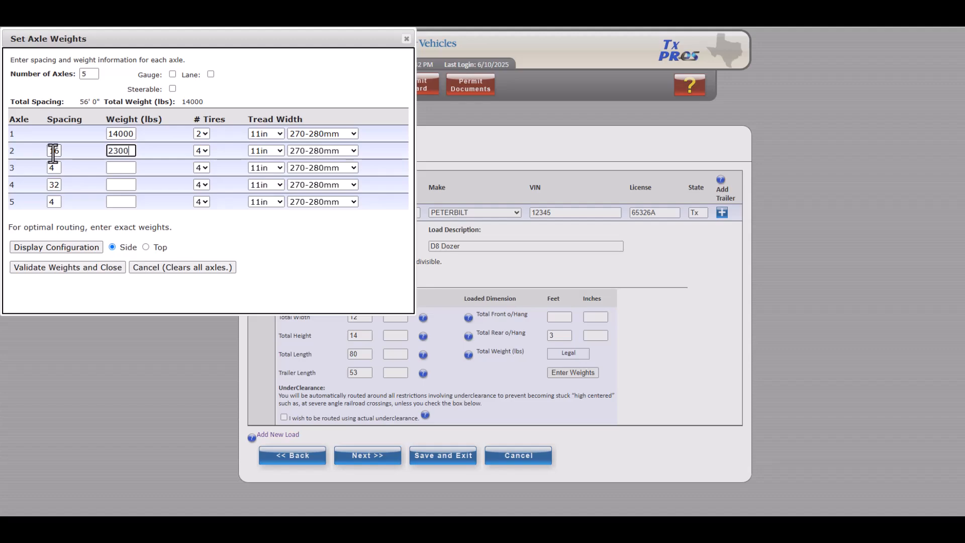
type("0")
key("Tab")
type("23000")
key("Tab")
type("23000")
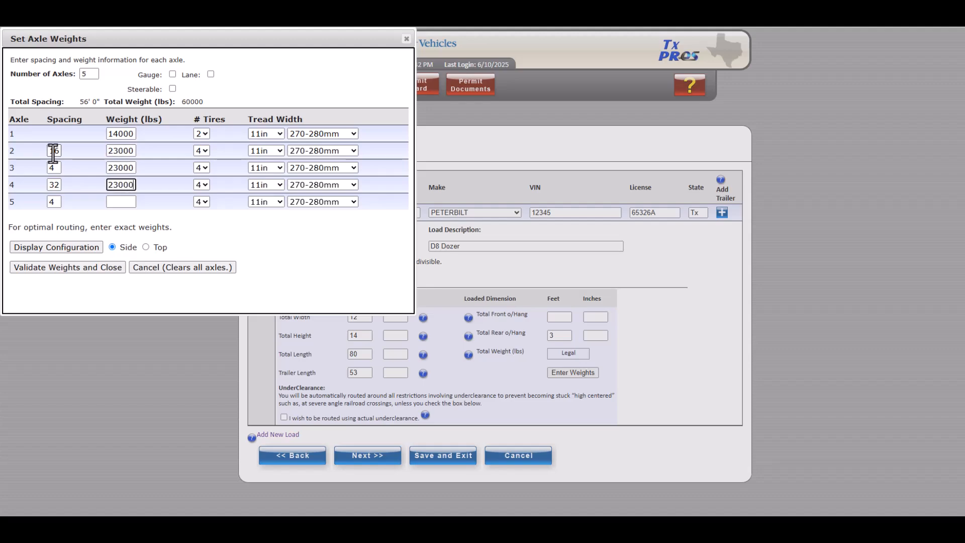
key("Tab")
type("23000")
key("Tab")
Step: Review tread width and tire options, display the axle configuration diagram, and validate the weights
left_click(279, 134)
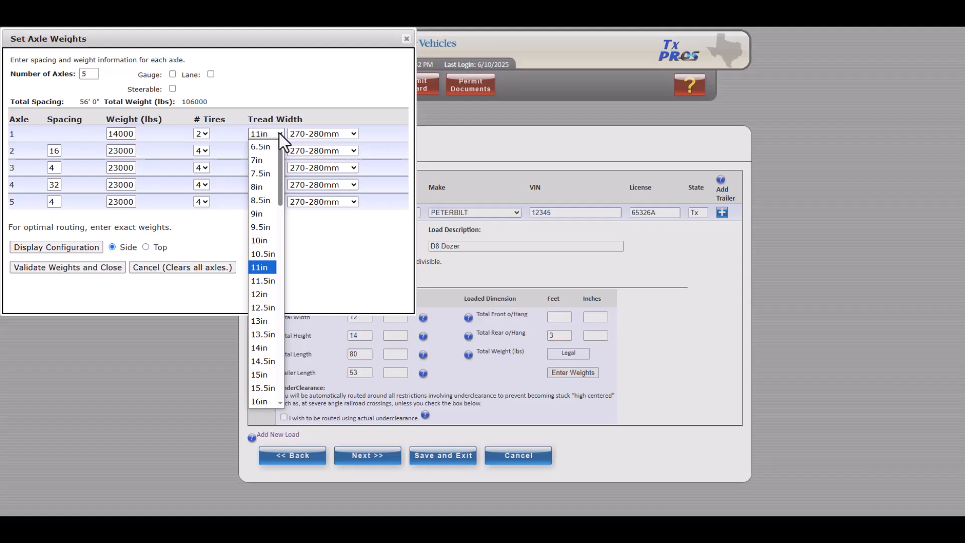
left_click(279, 134)
left_click(354, 134)
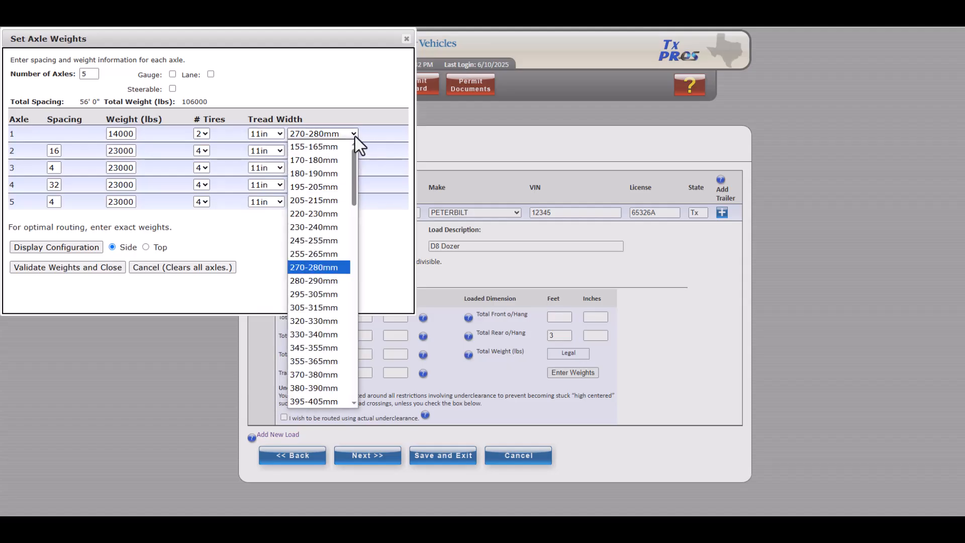
left_click(354, 133)
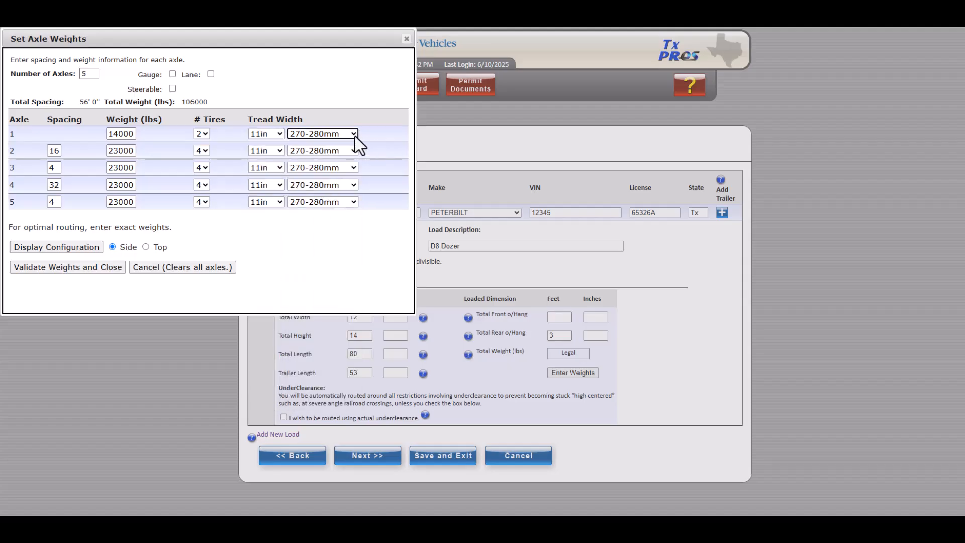
left_click(204, 136)
left_click(203, 136)
left_click(327, 263)
left_click(61, 247)
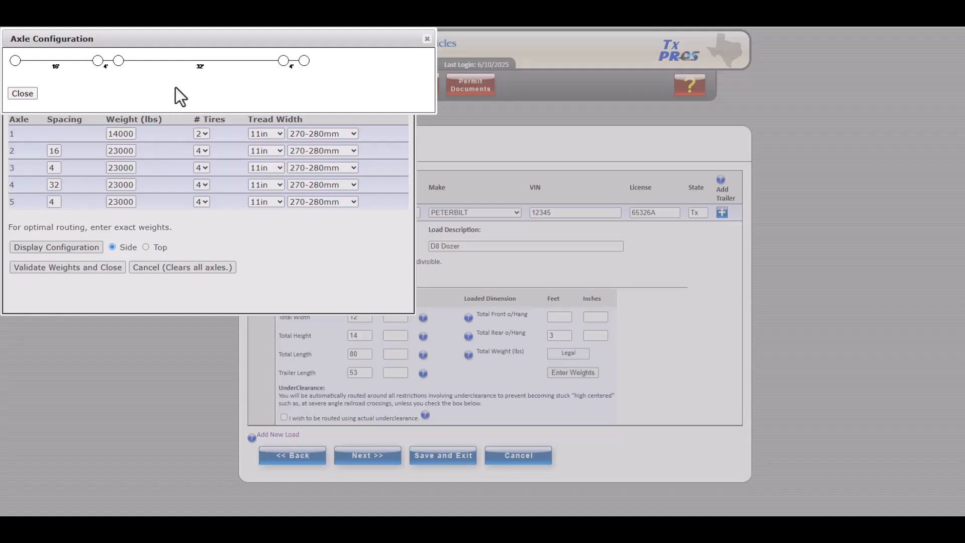
left_click(22, 94)
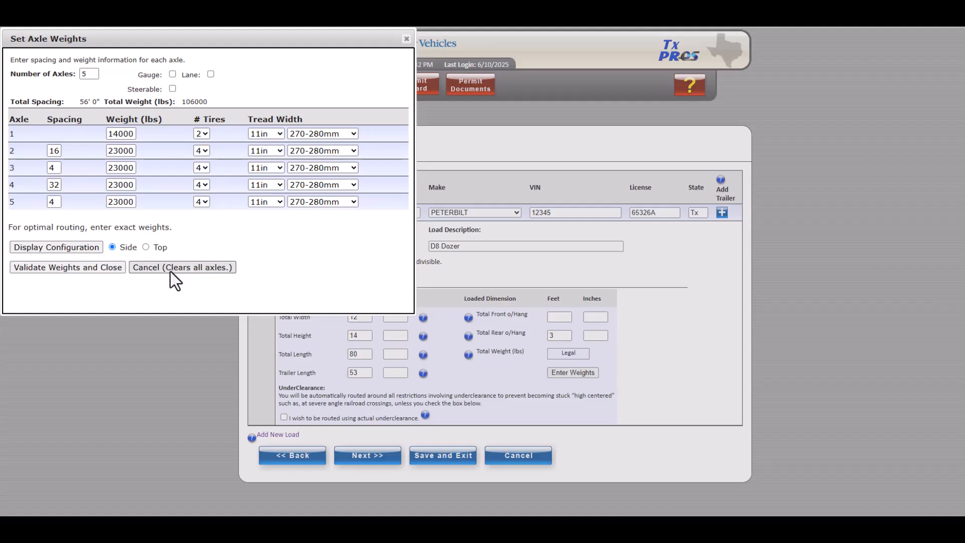
left_click(80, 268)
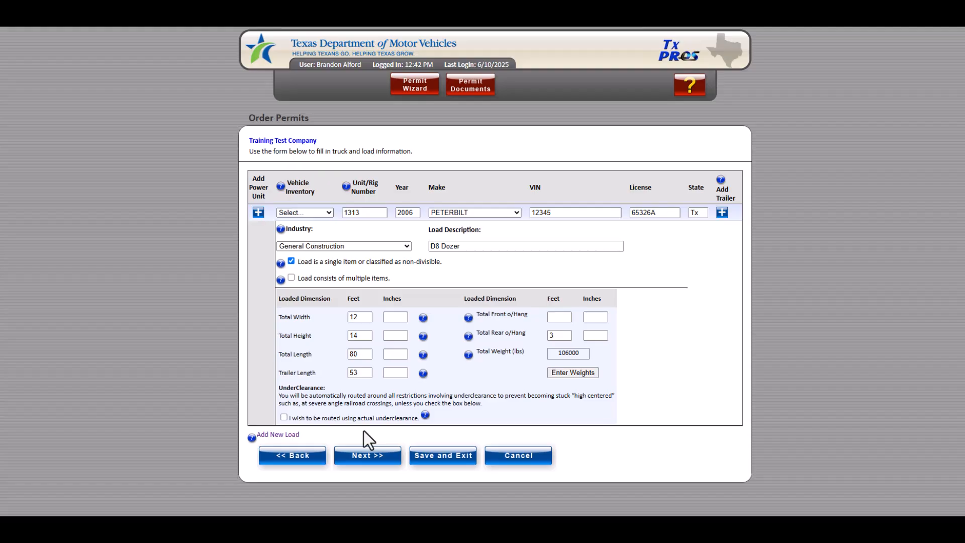
Step: Choose routing by actual underclearance and set the underclearance to 12 inches
left_click(283, 417)
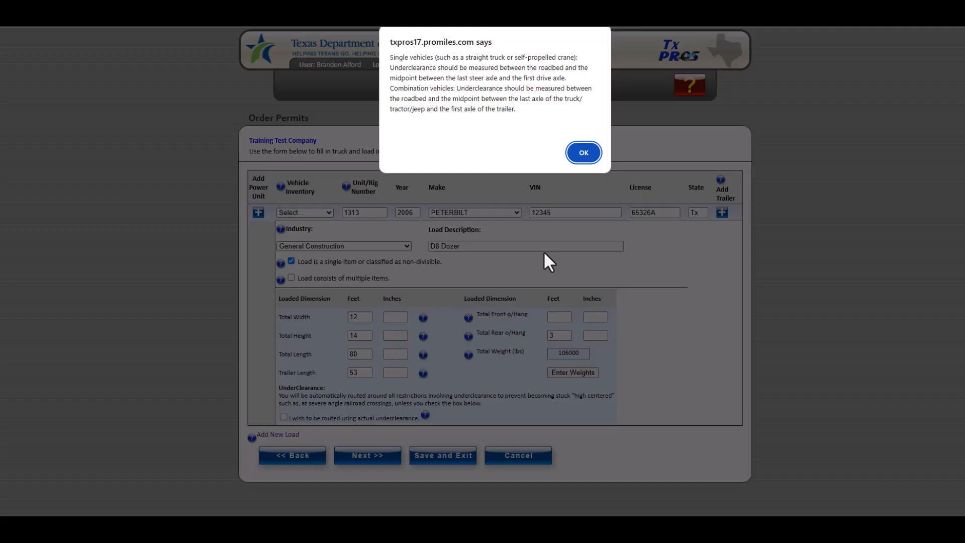
left_click(583, 153)
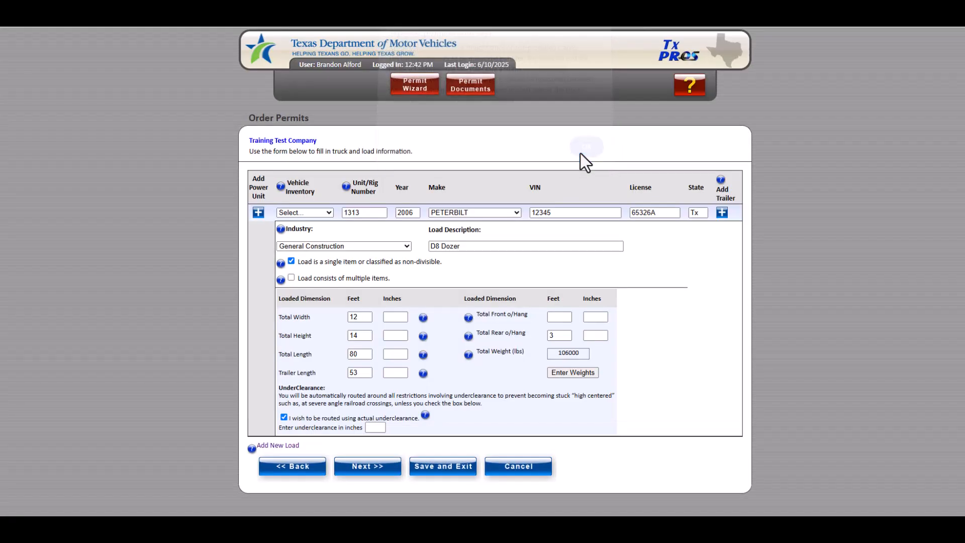
left_click(373, 427)
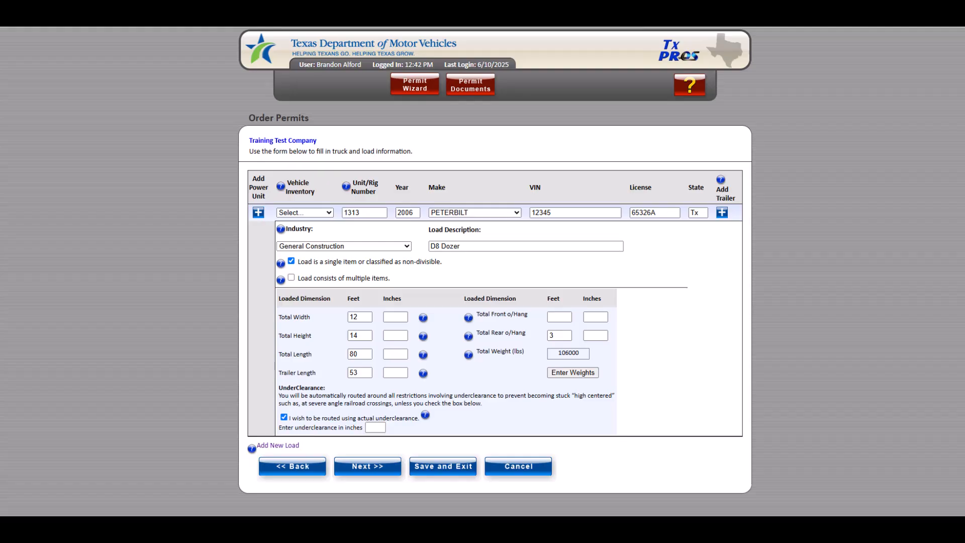
left_click(374, 427)
left_click(425, 415)
left_click(375, 427)
type("12")
Step: Proceed to the next page and add vehicle 1313 to the vehicle inventory
left_click(370, 477)
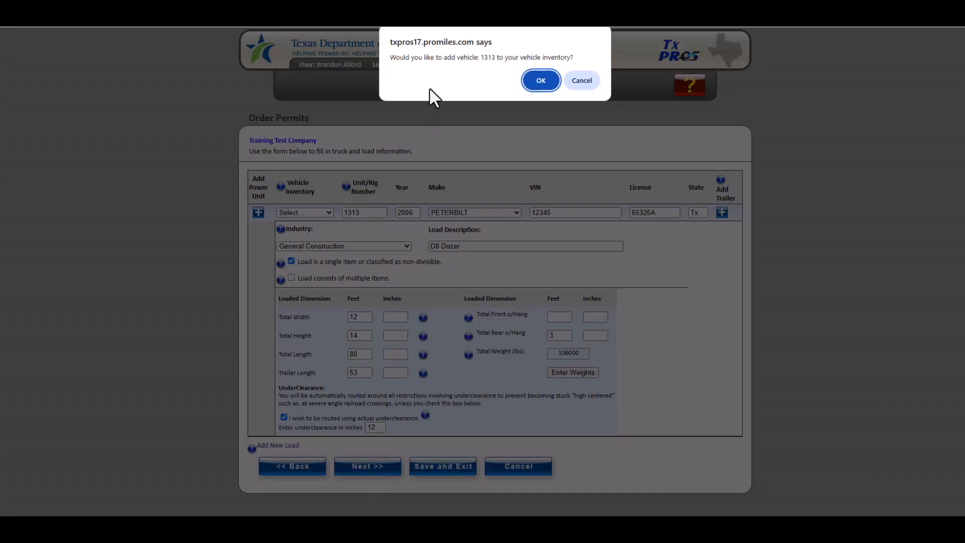
left_click(541, 81)
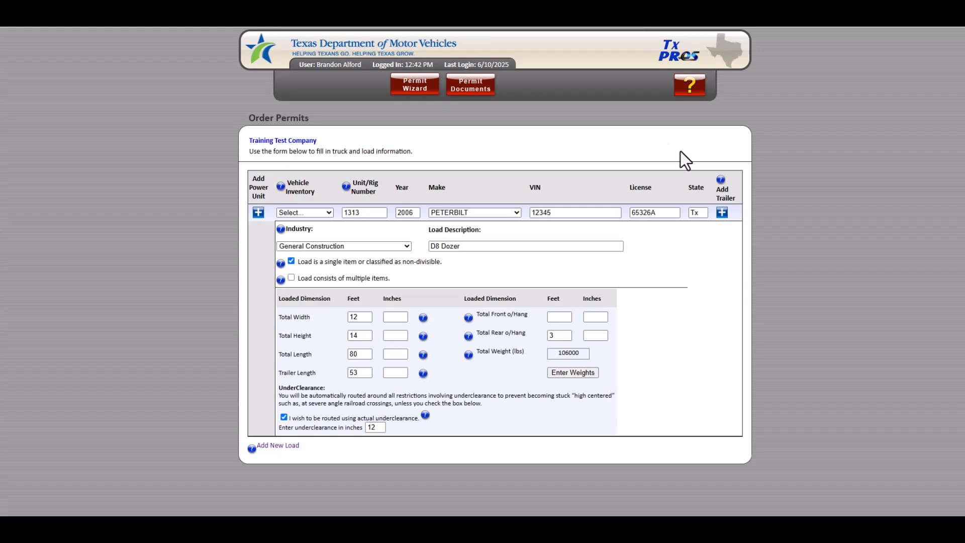